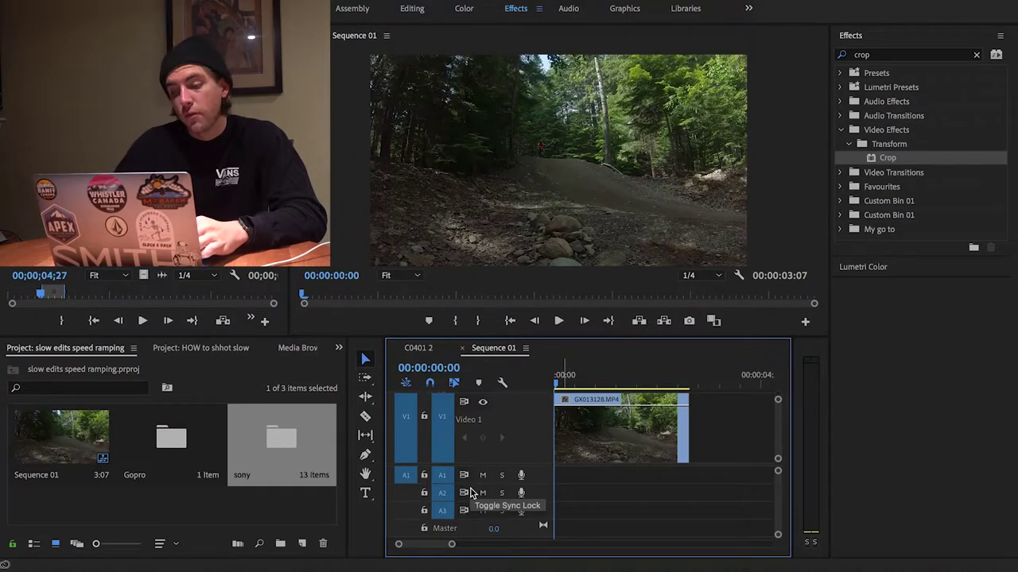
# - Show the Time Remapping Speed keyframes on the GX013128.MP4 clip in the timeline
pyautogui.rightClick(584, 435)
pyautogui.scroll(-5, 690, 397)
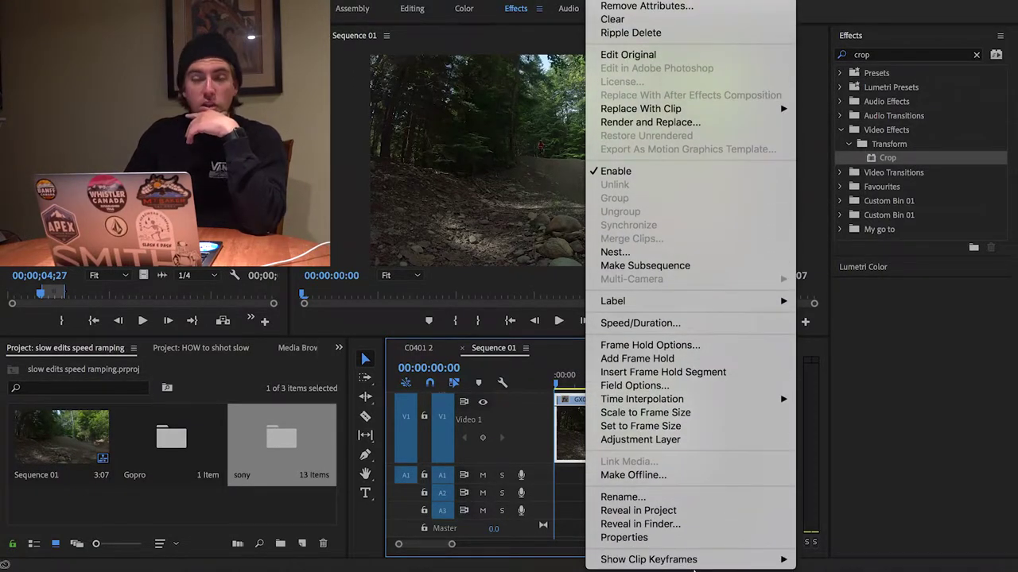
pyautogui.moveTo(657, 562)
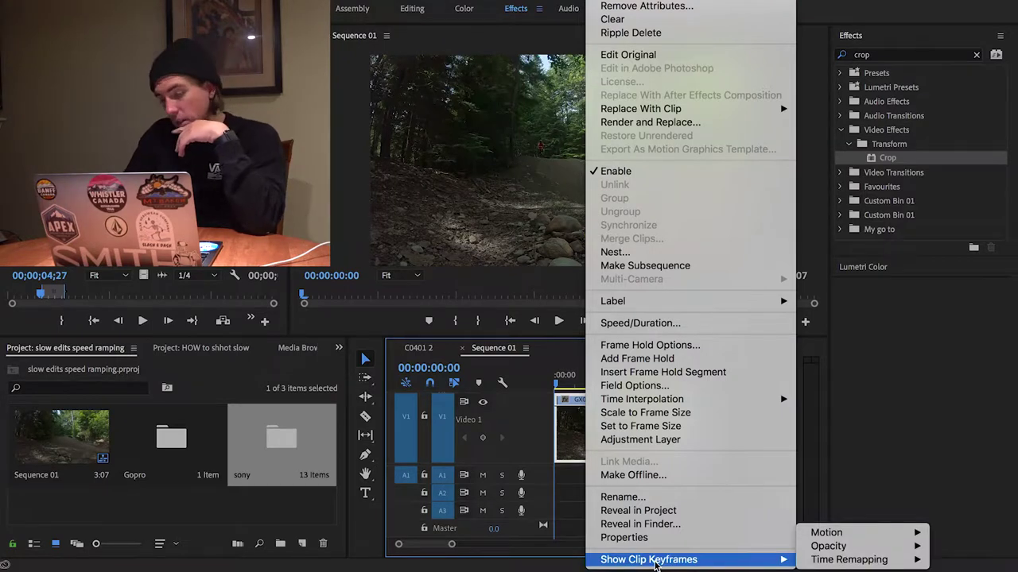
pyautogui.moveTo(827, 563)
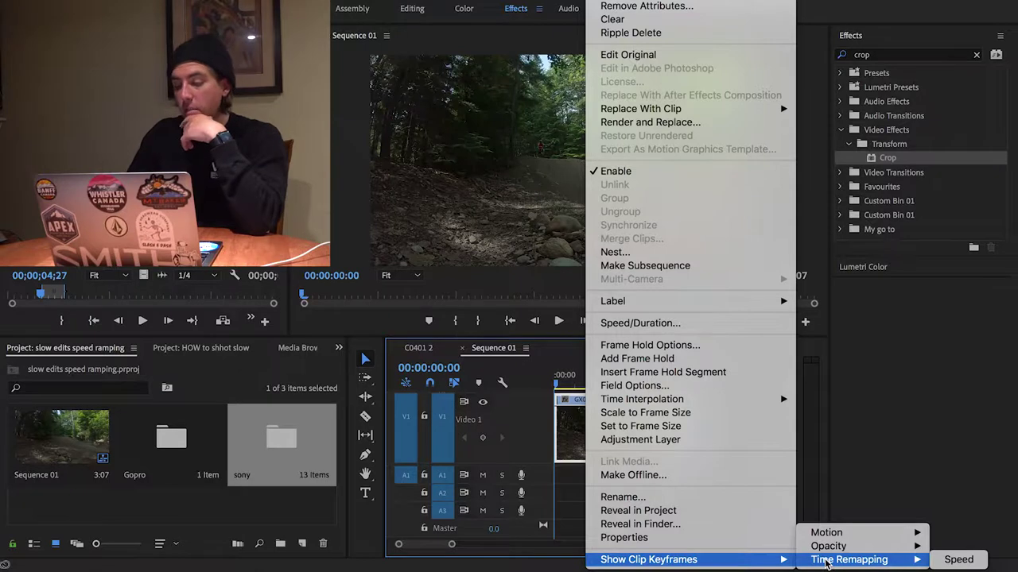
pyautogui.click(956, 560)
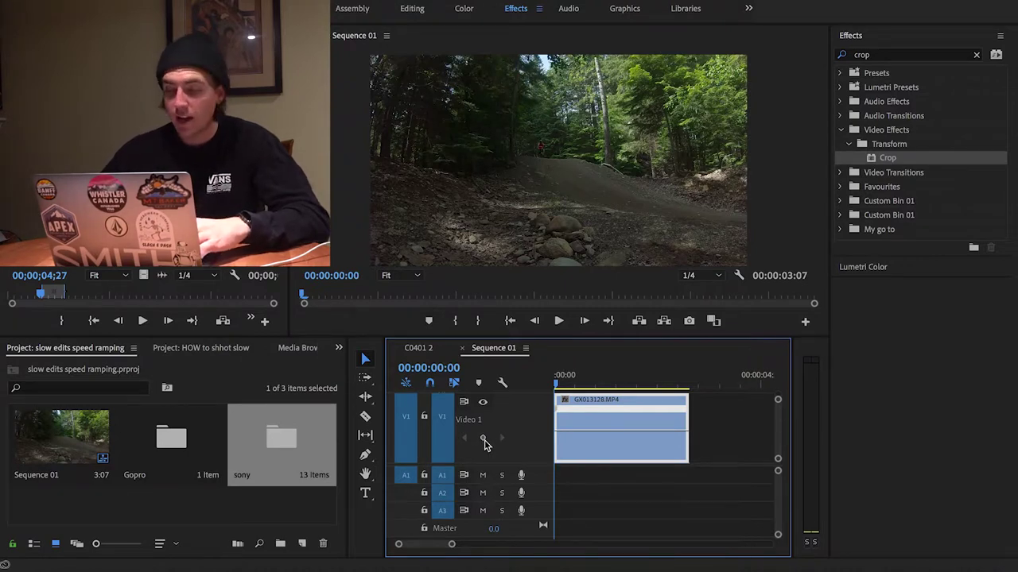
# - Play through the GX013128.MP4 clip and add speed keyframes at 00:00:01:01 and 00:00:01:13
pyautogui.press('space')
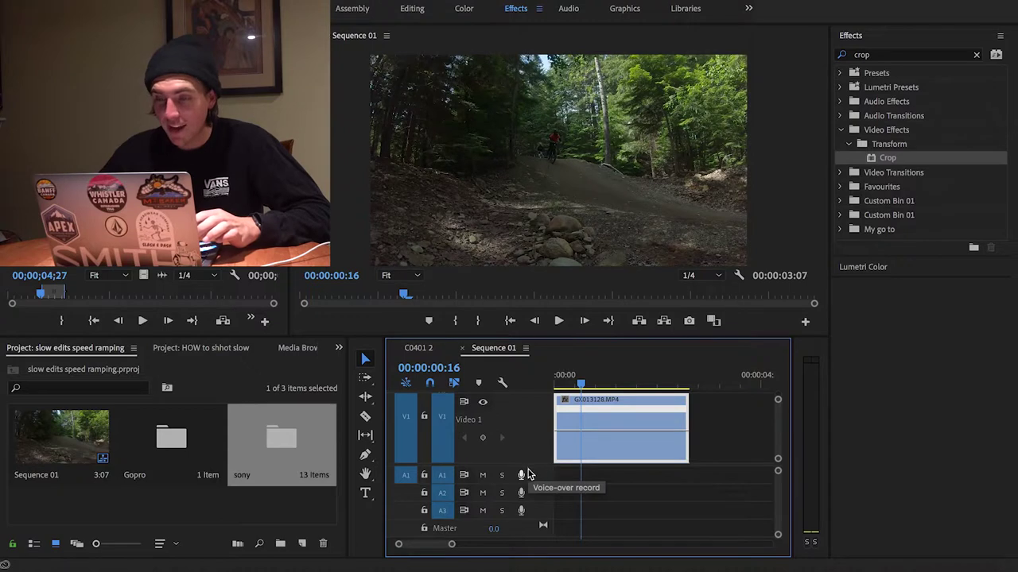
pyautogui.press('space')
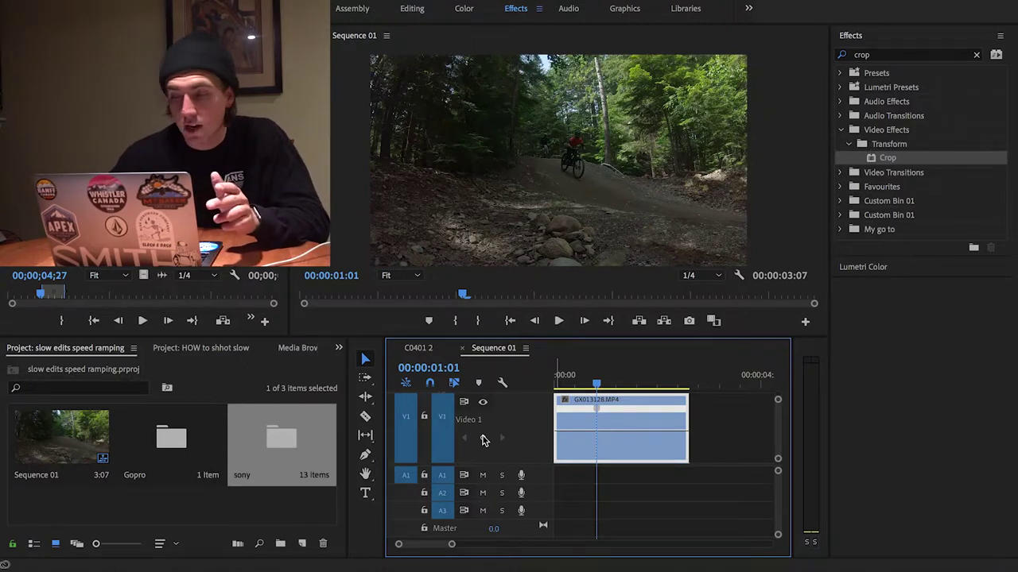
pyautogui.press('space')
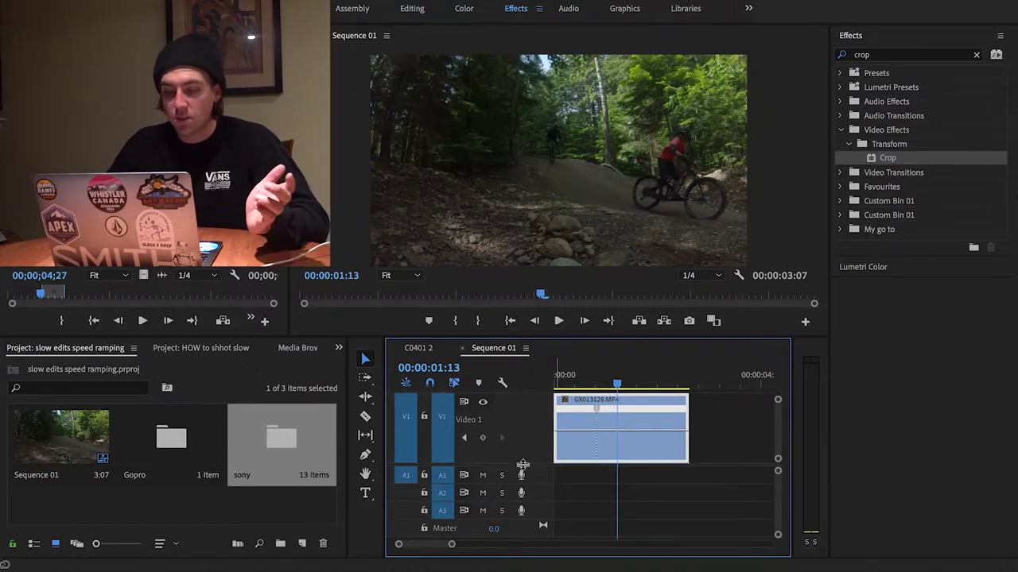
pyautogui.click(485, 439)
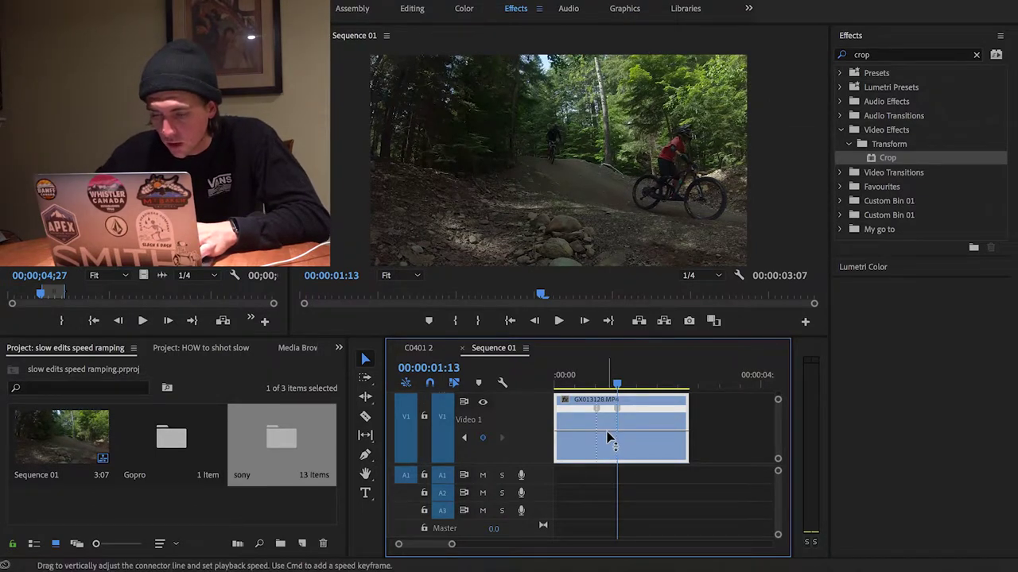
# - Slow the segment between the two speed keyframes of GX013128.MP4 to 10%
pyautogui.moveTo(610, 439); pyautogui.dragTo(612, 443)
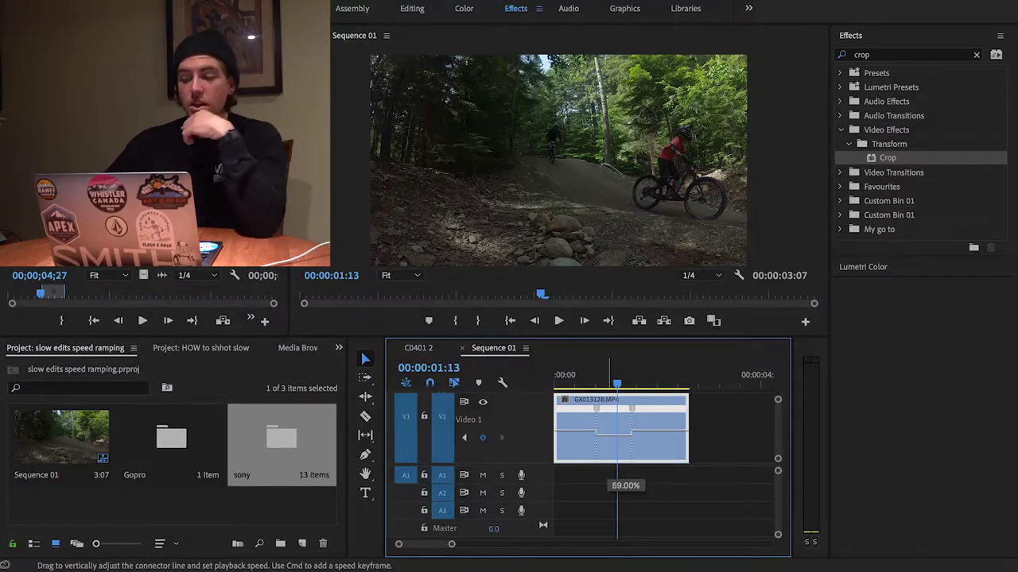
pyautogui.moveTo(625, 437); pyautogui.dragTo(625, 441)
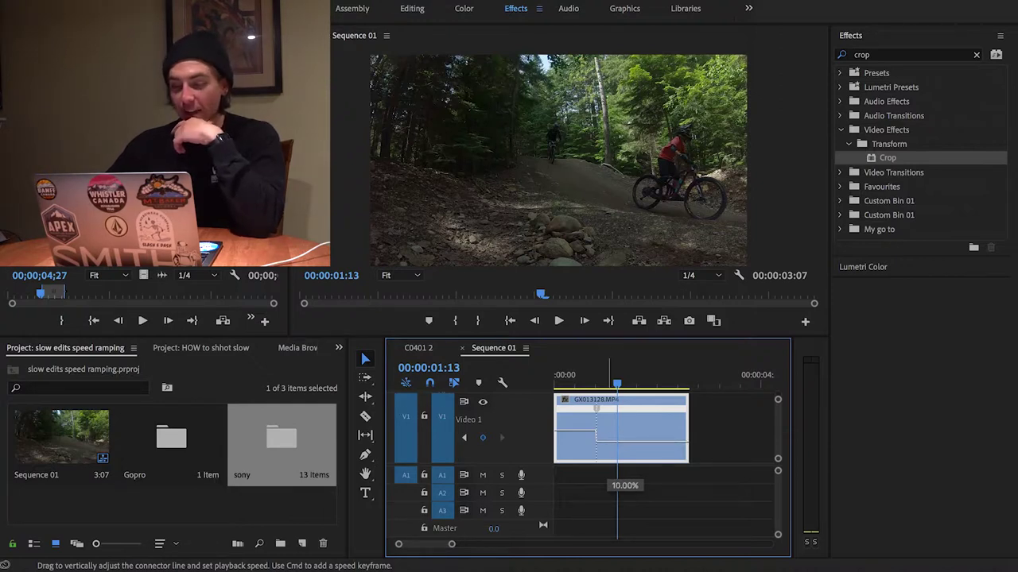
pyautogui.moveTo(625, 441); pyautogui.dragTo(625, 442)
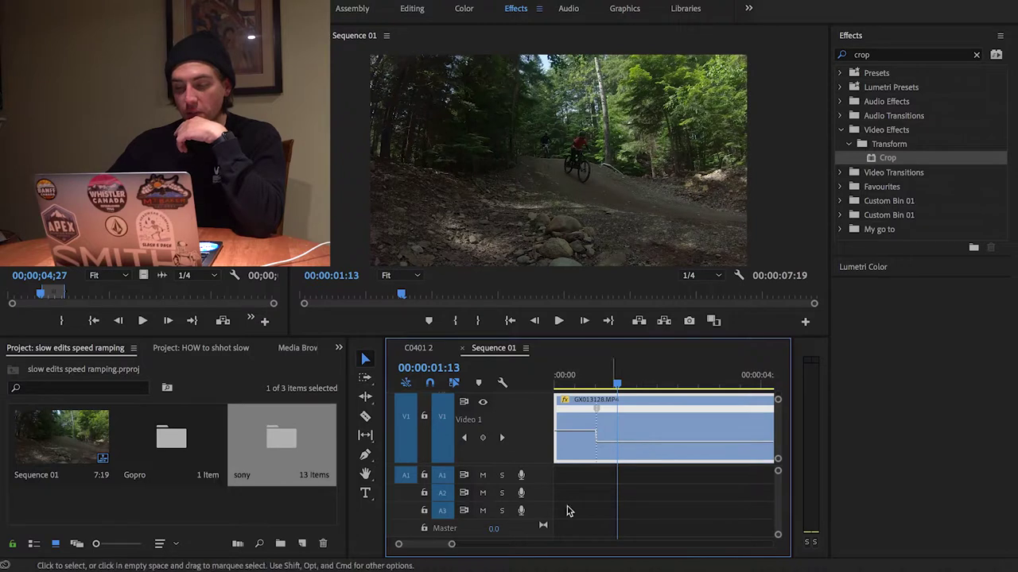
# - Split both speed keyframes of GX013128.MP4 apart to create gradual ramps into and out of the slow segment
pyautogui.moveTo(456, 546); pyautogui.dragTo(470, 549)
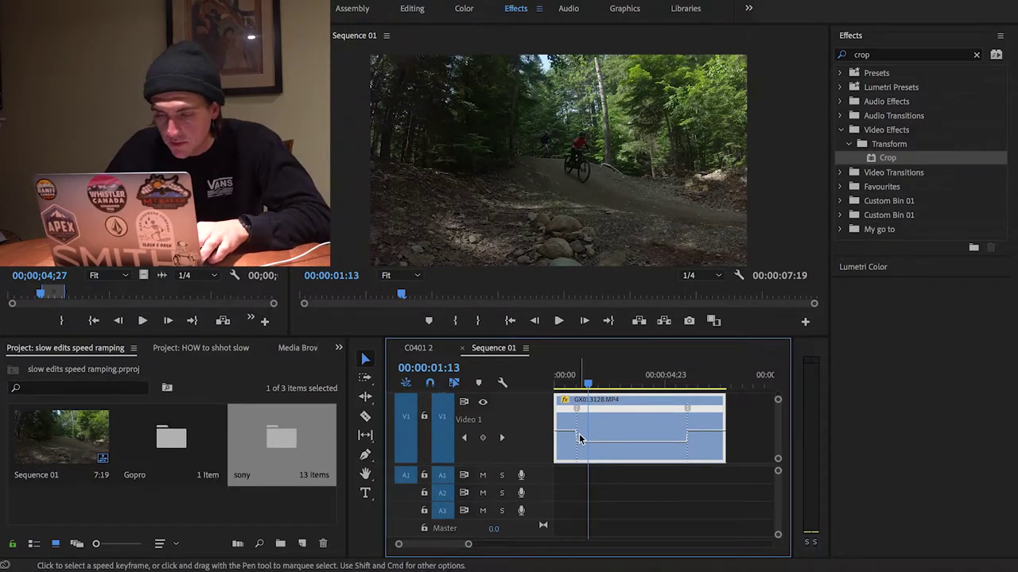
pyautogui.moveTo(576, 410); pyautogui.dragTo(566, 413)
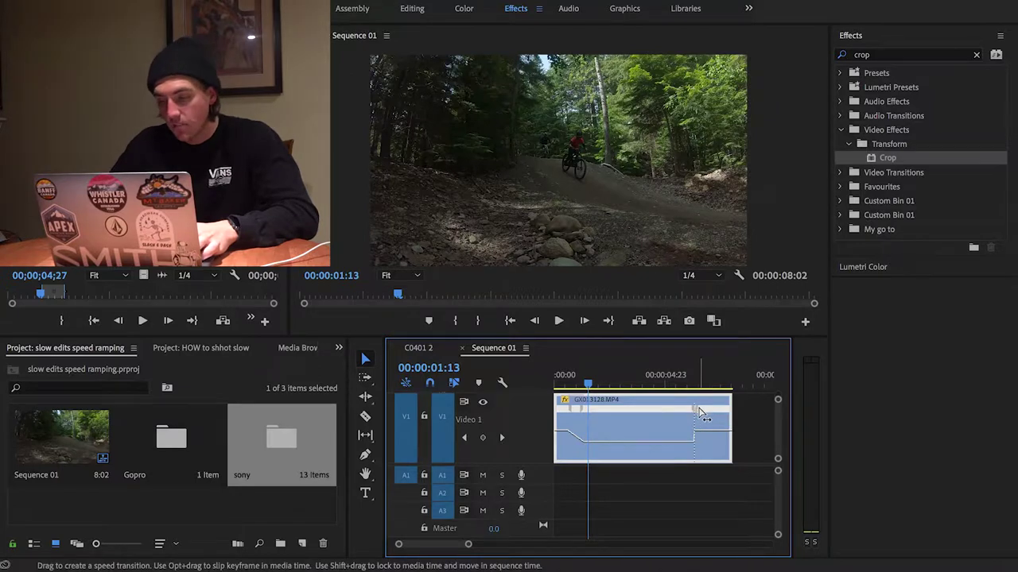
pyautogui.moveTo(698, 411); pyautogui.dragTo(713, 414)
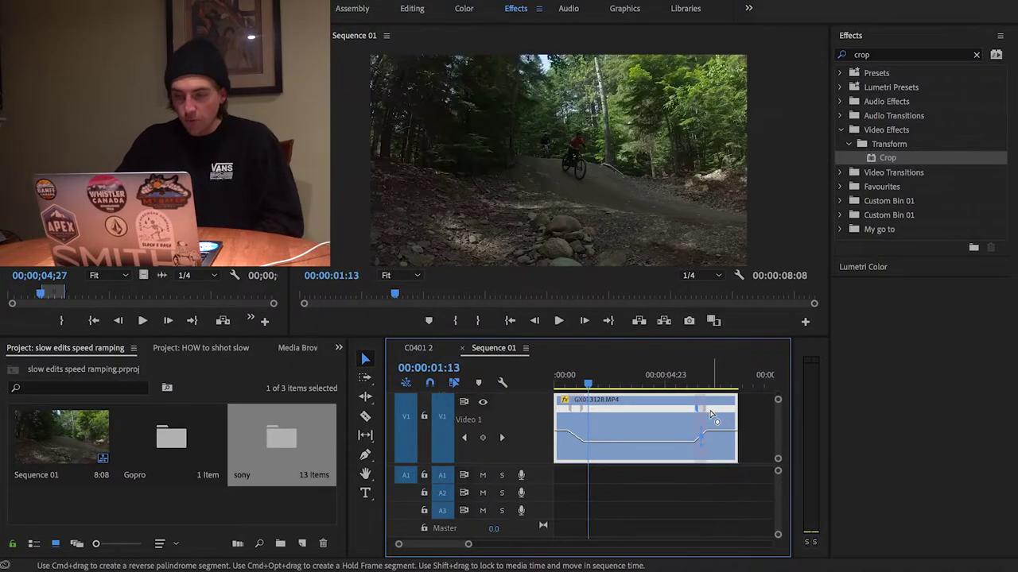
# - Play back GX013128.MP4 from 00:00:00:10 to review its speed ramps
pyautogui.click(574, 386)
pyautogui.moveTo(574, 385); pyautogui.dragTo(563, 386)
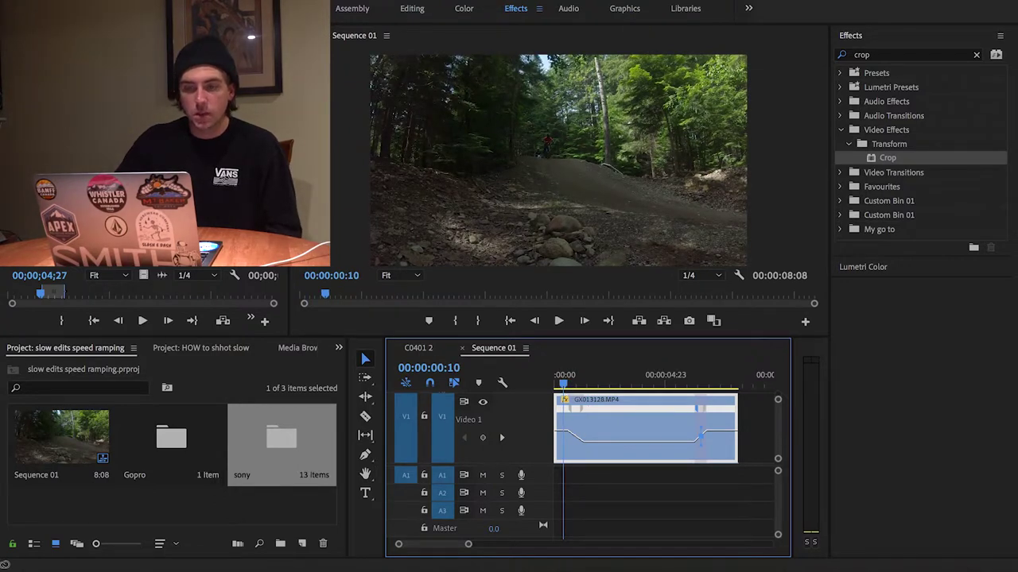
pyautogui.click(219, 2)
pyautogui.click(318, 40)
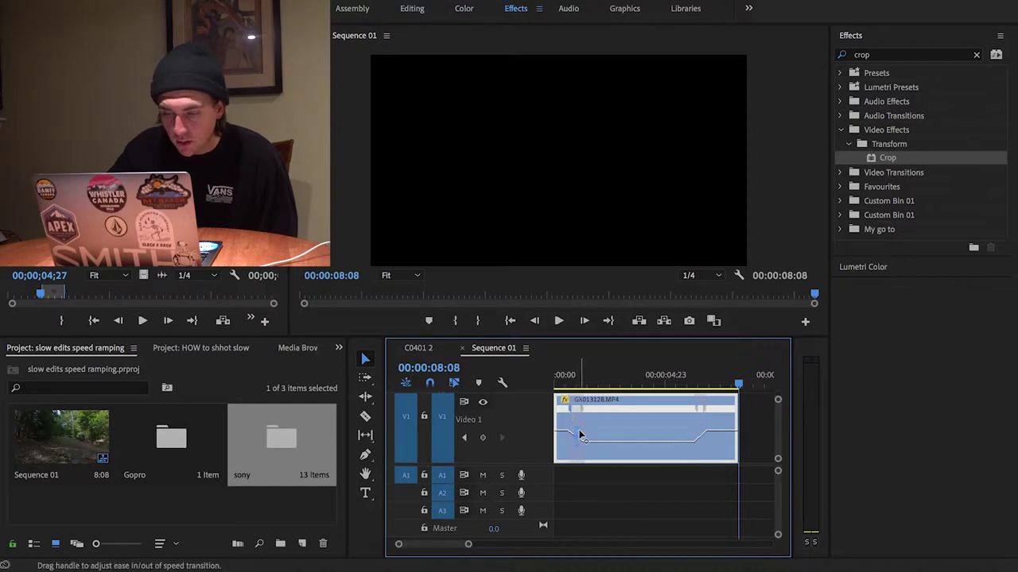
# - Smooth both speed transitions of GX013128.MP4 with ease curves and play the clip from the start to review them
pyautogui.moveTo(578, 432); pyautogui.dragTo(549, 454)
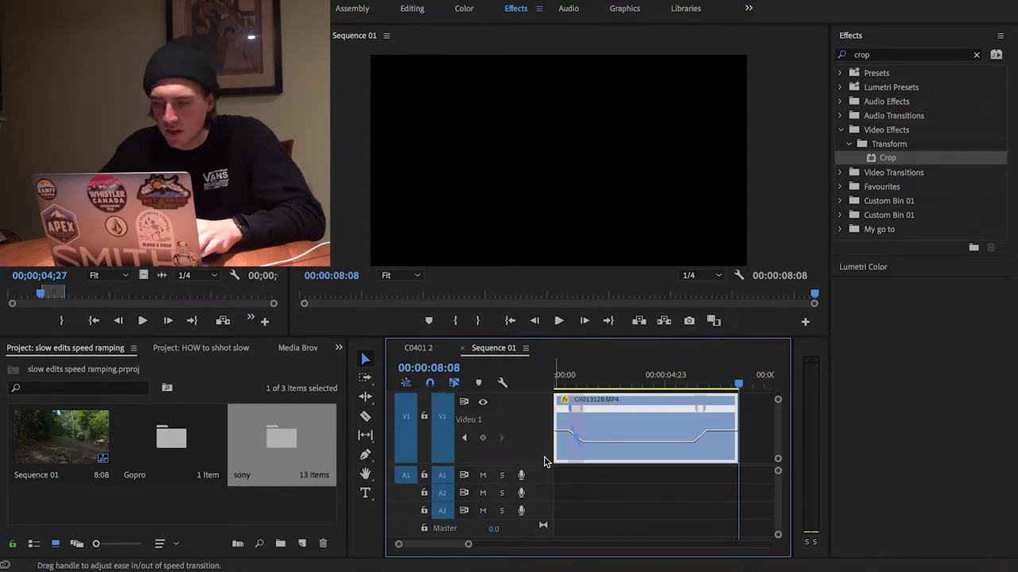
pyautogui.click(708, 414)
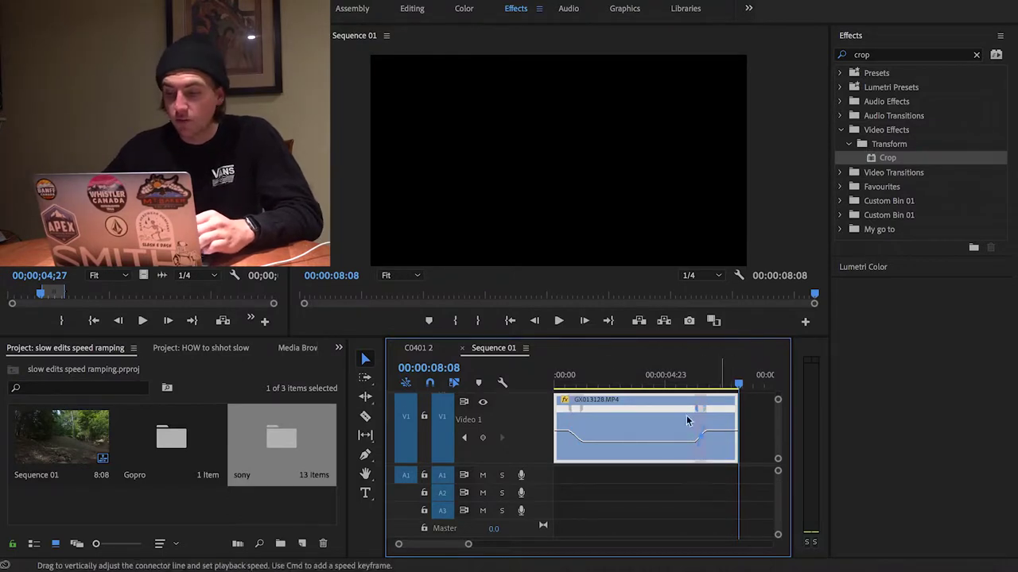
pyautogui.click(556, 379)
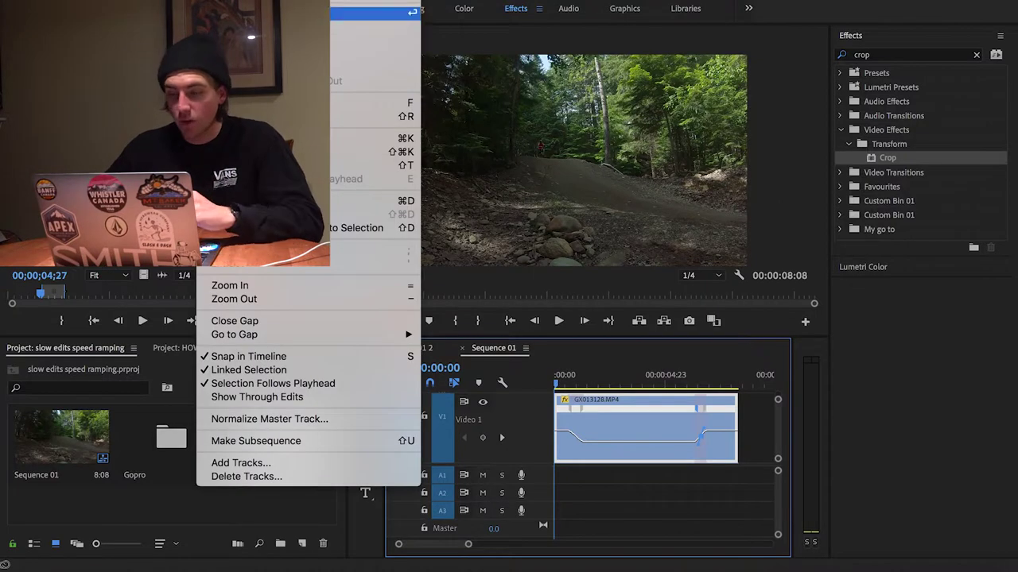
pyautogui.click(648, 360)
pyautogui.press('space')
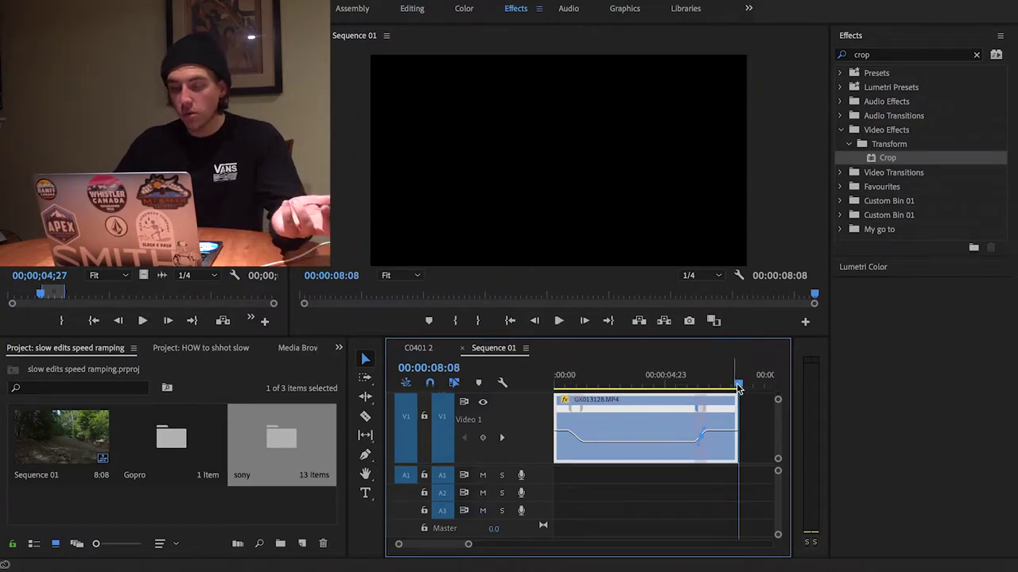
# - Place the C0433.MP4 clip from the sony bin on track V1 after GX013128.MP4, video only, leaving a gap
pyautogui.moveTo(739, 387); pyautogui.dragTo(752, 384)
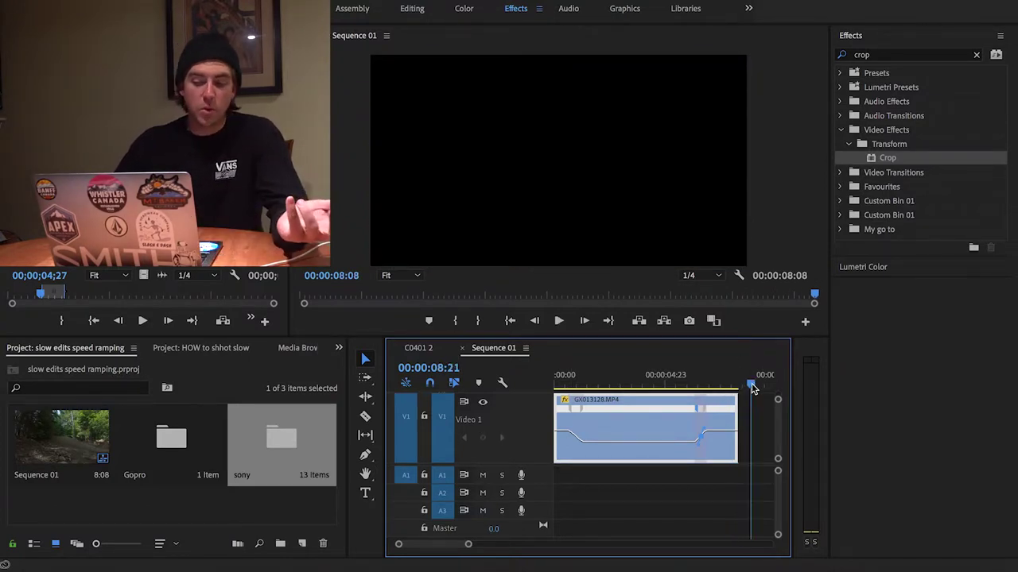
pyautogui.doubleClick(266, 441)
pyautogui.moveTo(505, 163); pyautogui.dragTo(505, 198)
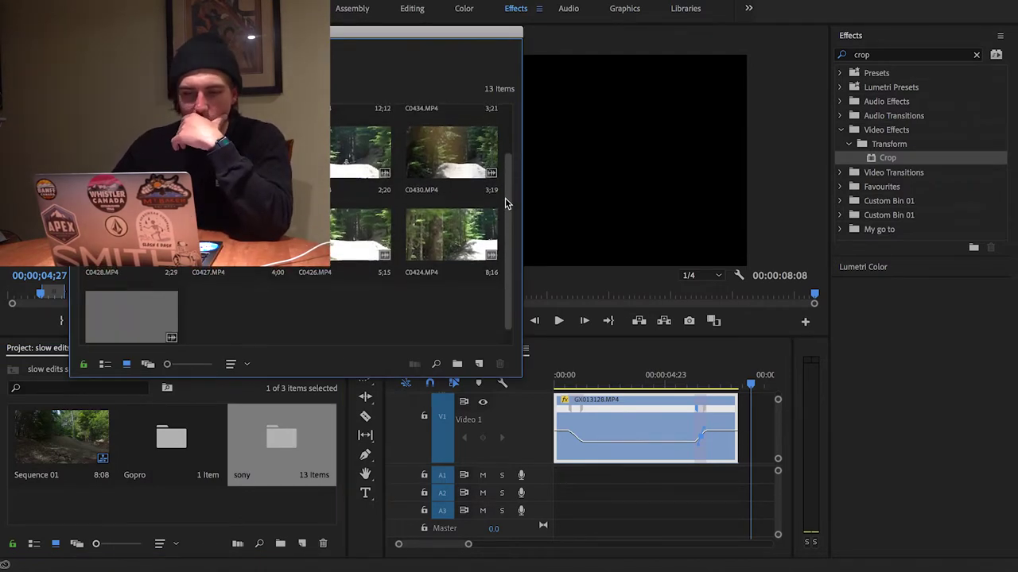
pyautogui.click(239, 235)
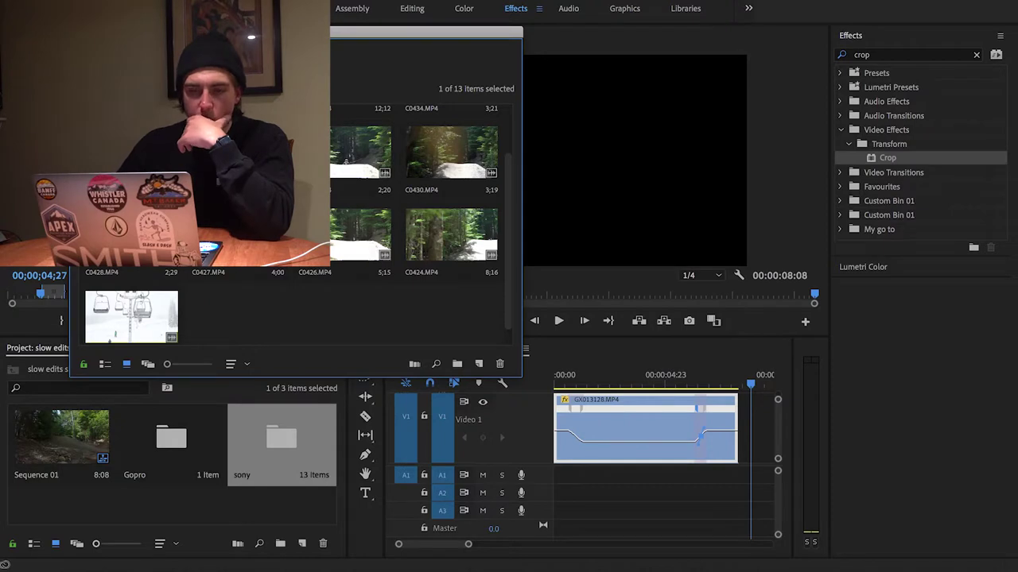
pyautogui.doubleClick(239, 234)
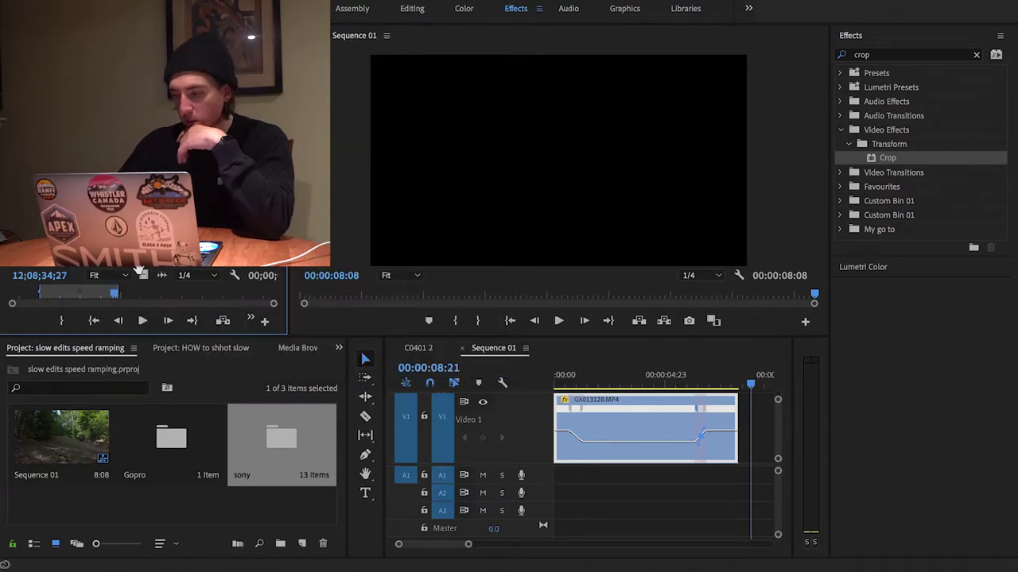
pyautogui.moveTo(143, 275); pyautogui.dragTo(763, 435)
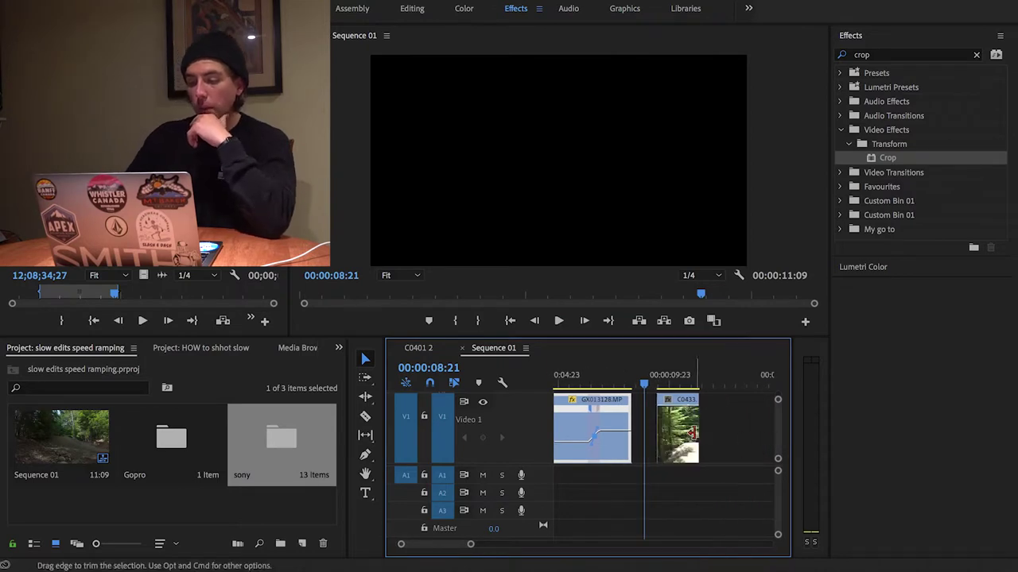
# - Show the Time Remapping Speed keyframes on the C0433.MP4 clip in the timeline
pyautogui.rightClick(689, 434)
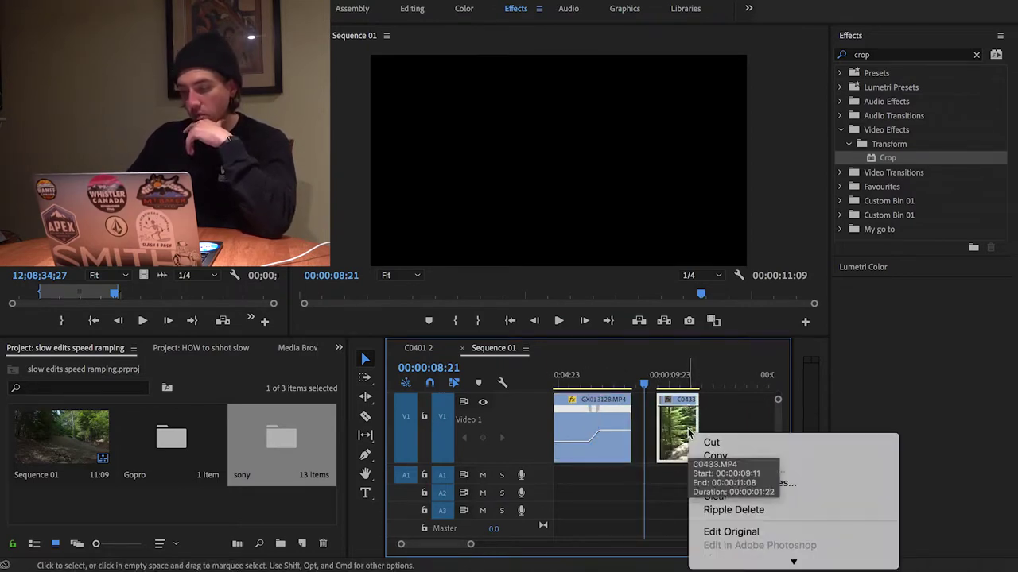
pyautogui.moveTo(808, 566)
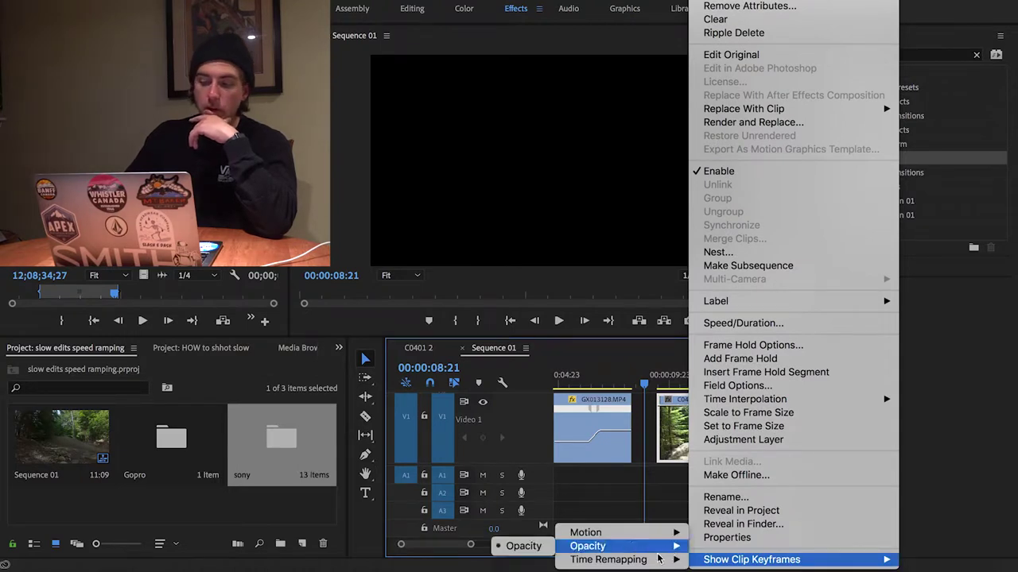
pyautogui.moveTo(647, 562)
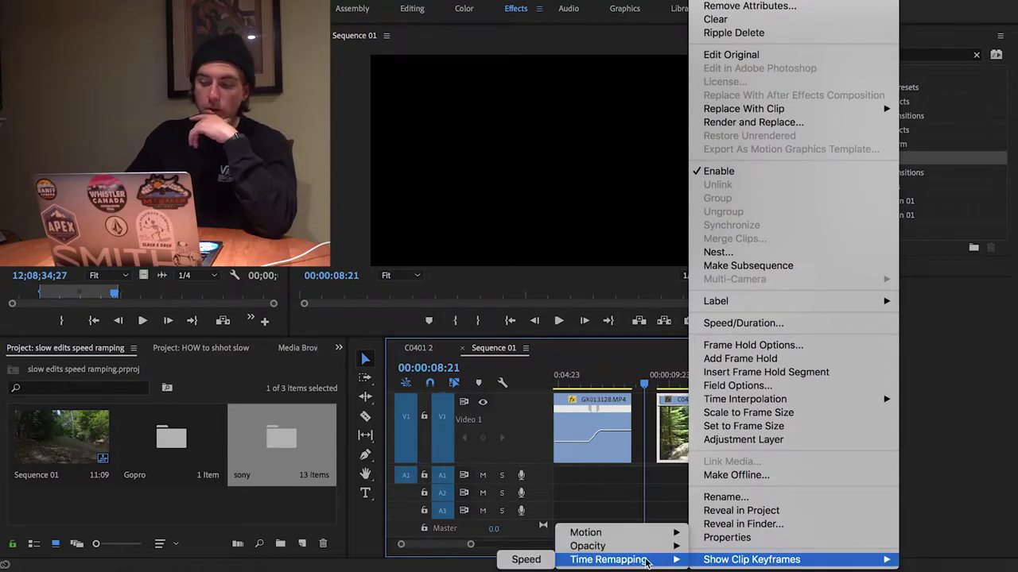
pyautogui.click(528, 560)
# - Add speed keyframes to C0433.MP4 at 00:00:09:17 and 00:00:10:01, around the rider's jump
pyautogui.moveTo(645, 389); pyautogui.dragTo(662, 389)
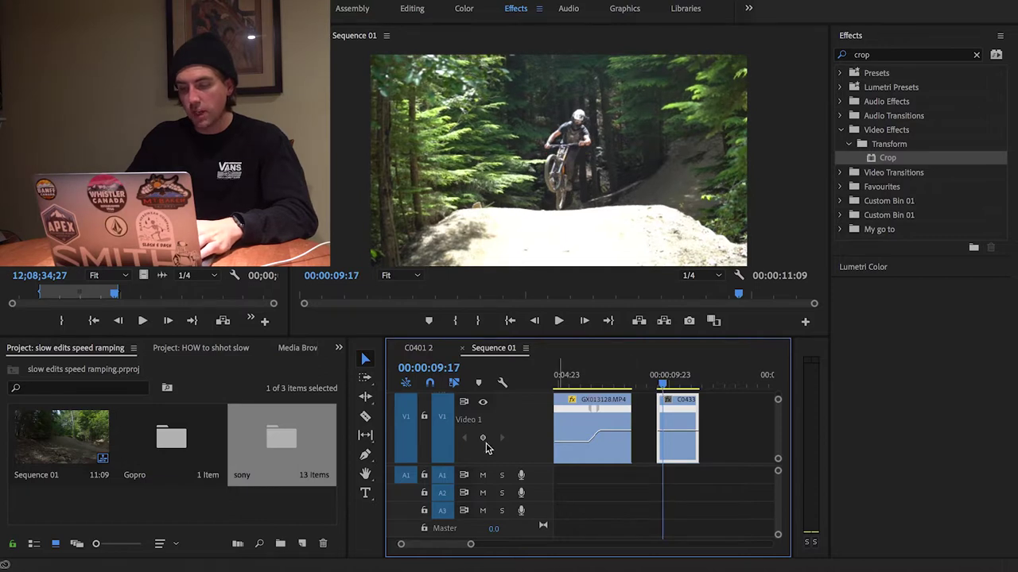
pyautogui.press('Right')
pyautogui.press('Right')
pyautogui.press('Right')
pyautogui.press('Right')
pyautogui.press('Right')
pyautogui.press('Right')
pyautogui.press('Right')
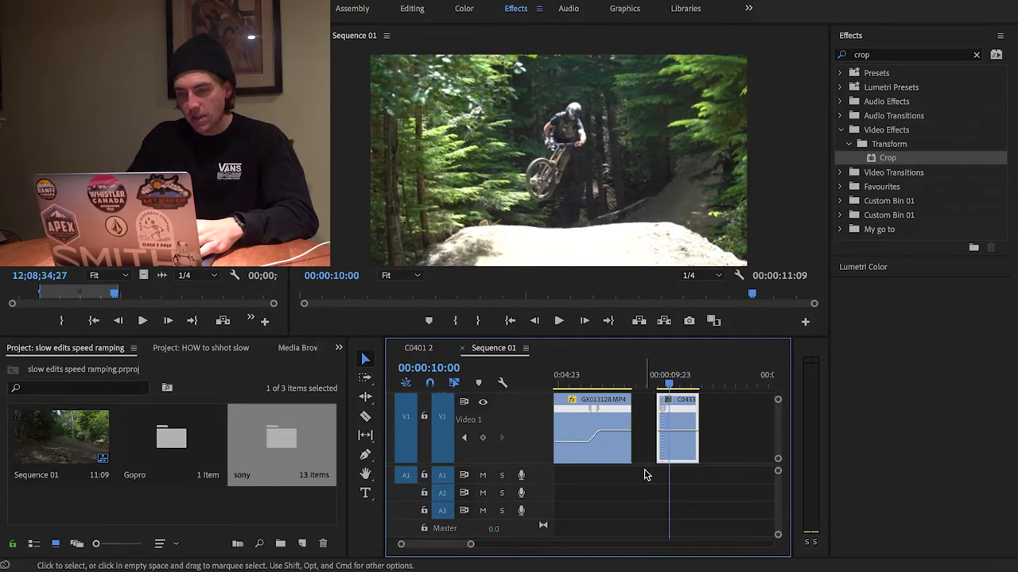
pyautogui.press('Right')
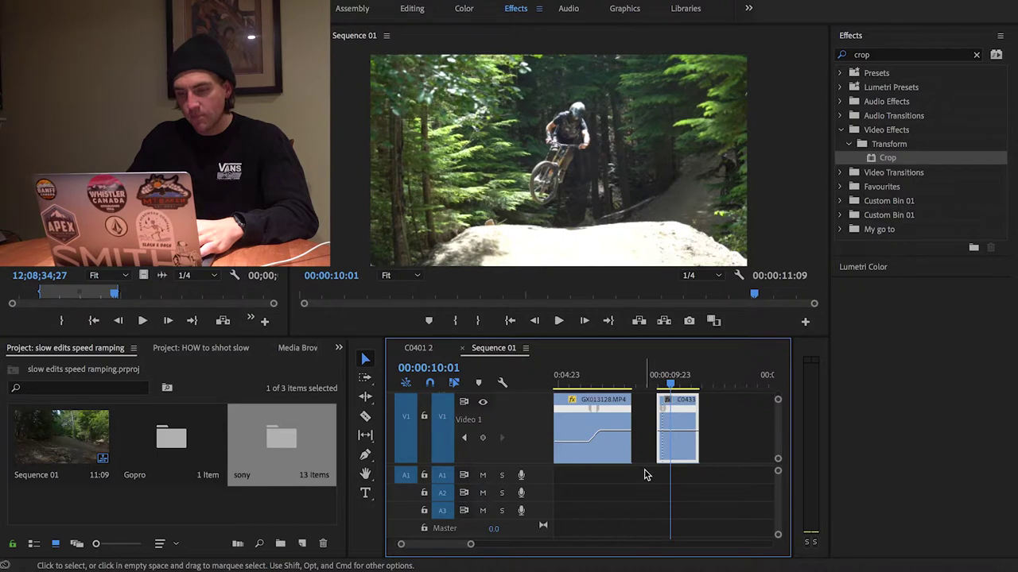
pyautogui.click(483, 438)
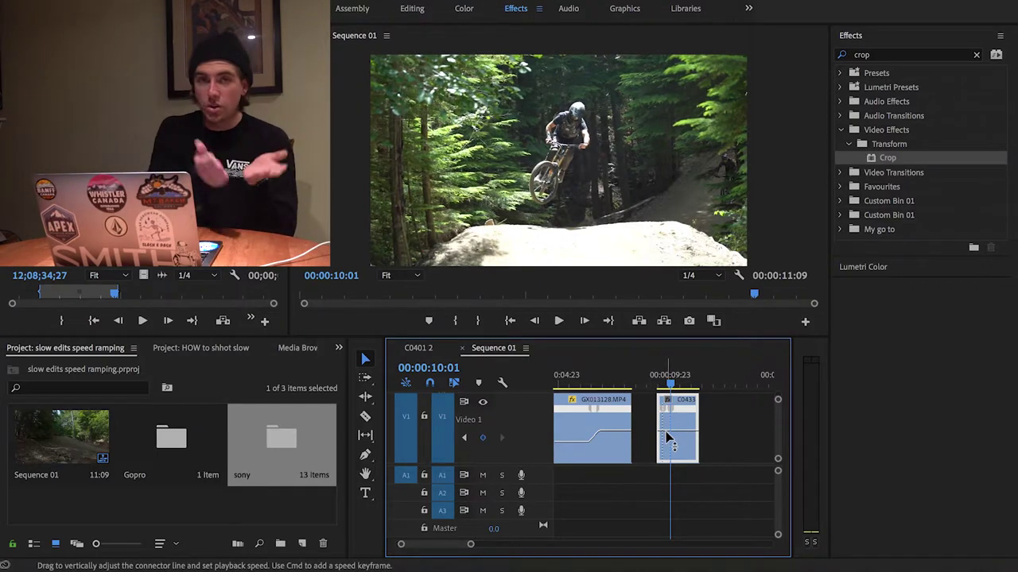
# - Slow the segment between the C0433.MP4 keyframes to about 21% and split both keyframes into gradual ramps
pyautogui.moveTo(667, 438)
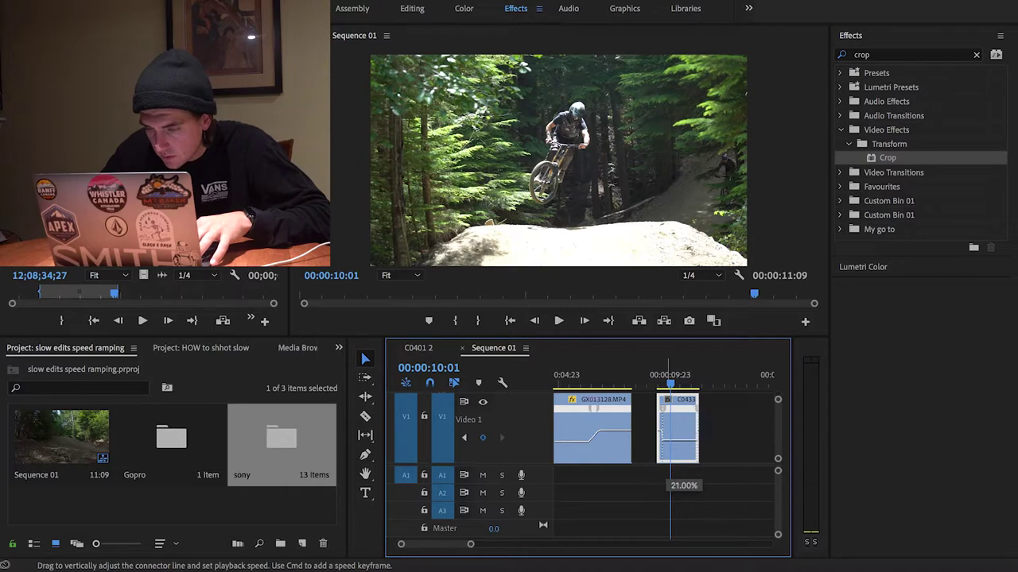
pyautogui.moveTo(670, 476); pyautogui.dragTo(670, 493)
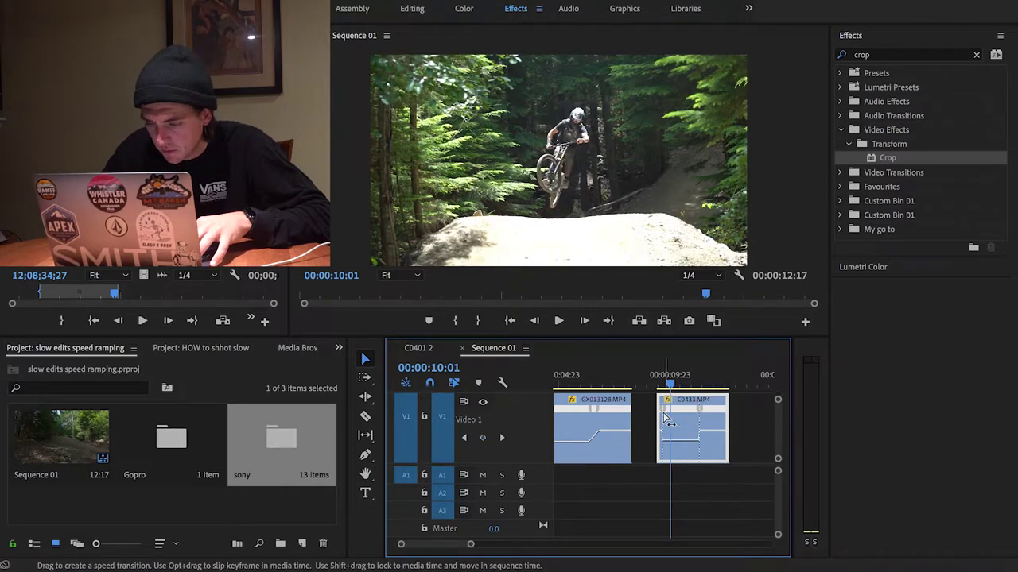
pyautogui.moveTo(664, 413); pyautogui.dragTo(711, 421)
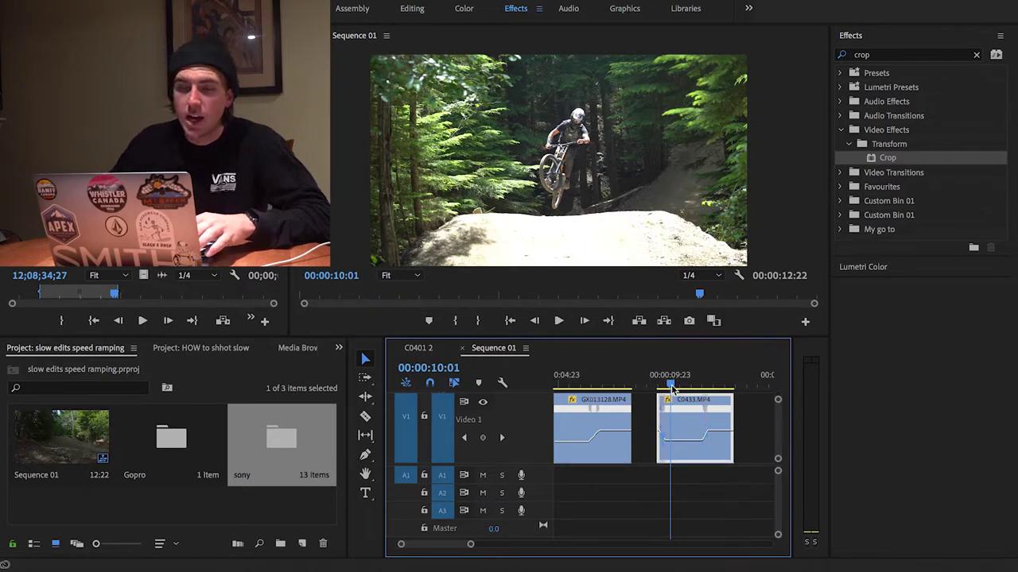
# - Play back C0433.MP4 from its start twice to review the speed ramps around the jump
pyautogui.moveTo(670, 387); pyautogui.dragTo(659, 387)
pyautogui.click(214, 0)
pyautogui.press('Escape')
pyautogui.press('space')
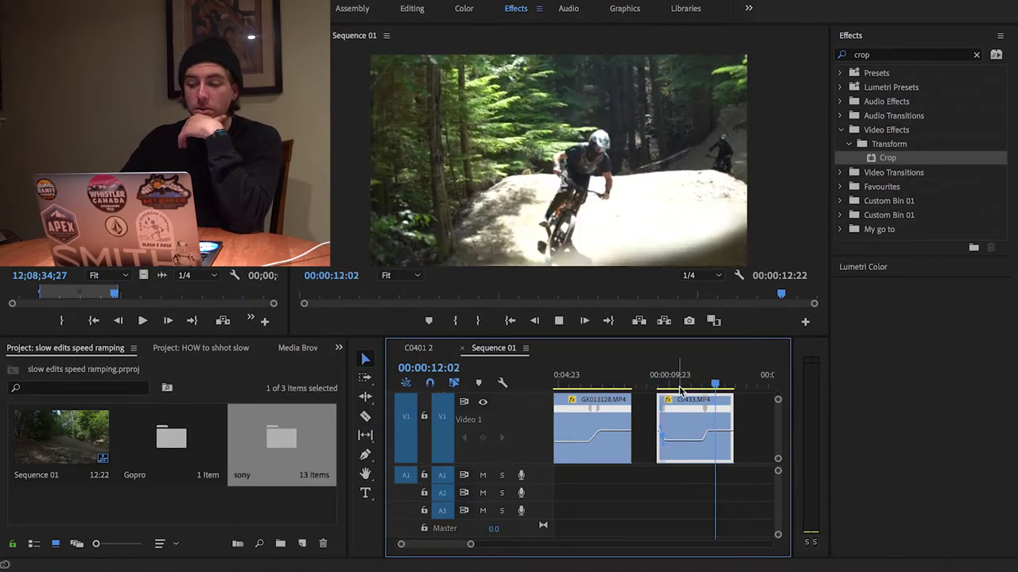
pyautogui.click(658, 387)
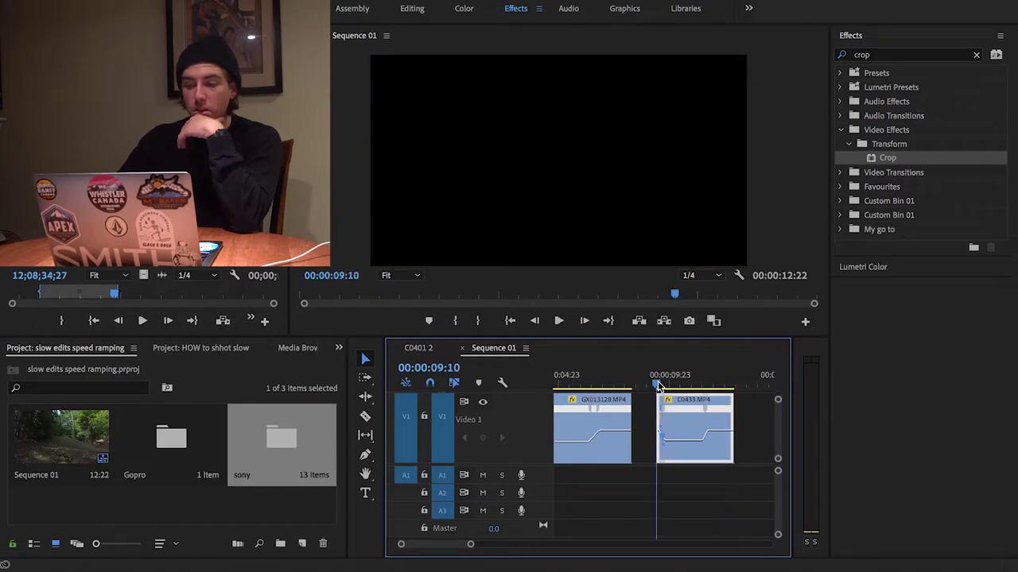
pyautogui.press('space')
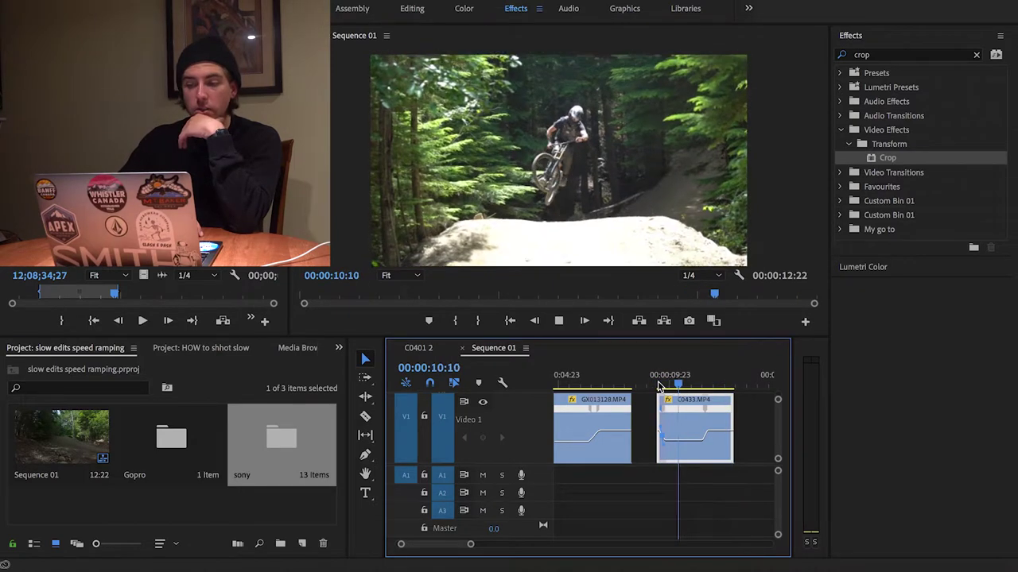